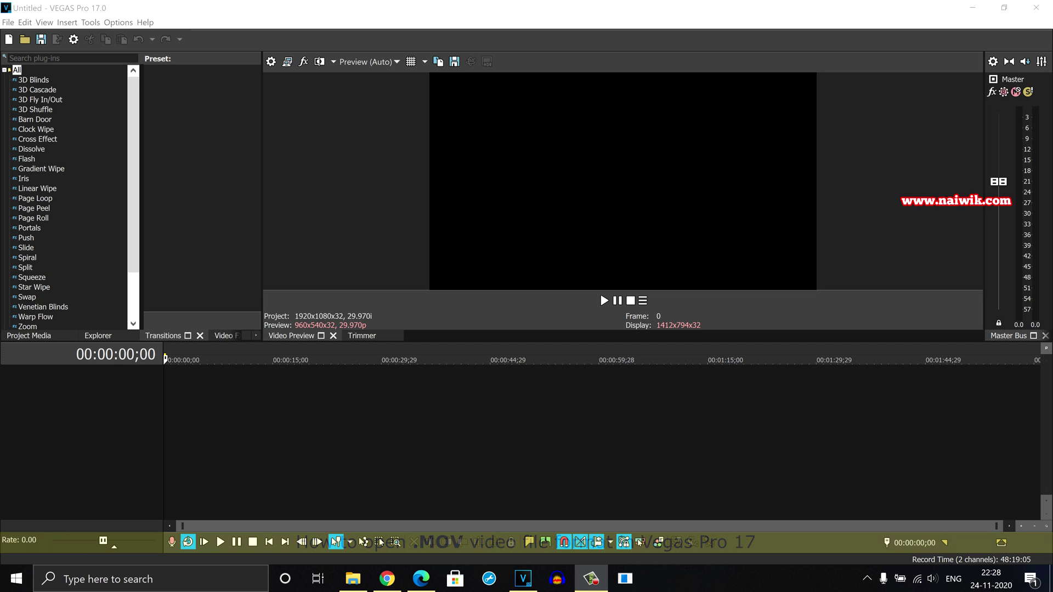
Open the File menu on the empty untitled project.
click(8, 22)
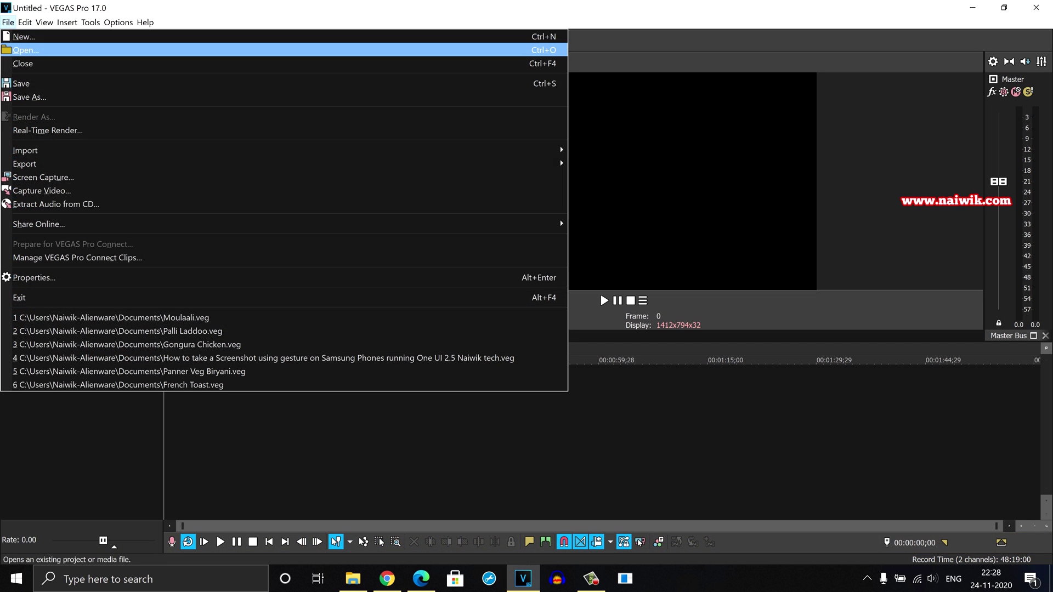
Try opening the IMG_0630 clip through File > Open.
click(34, 49)
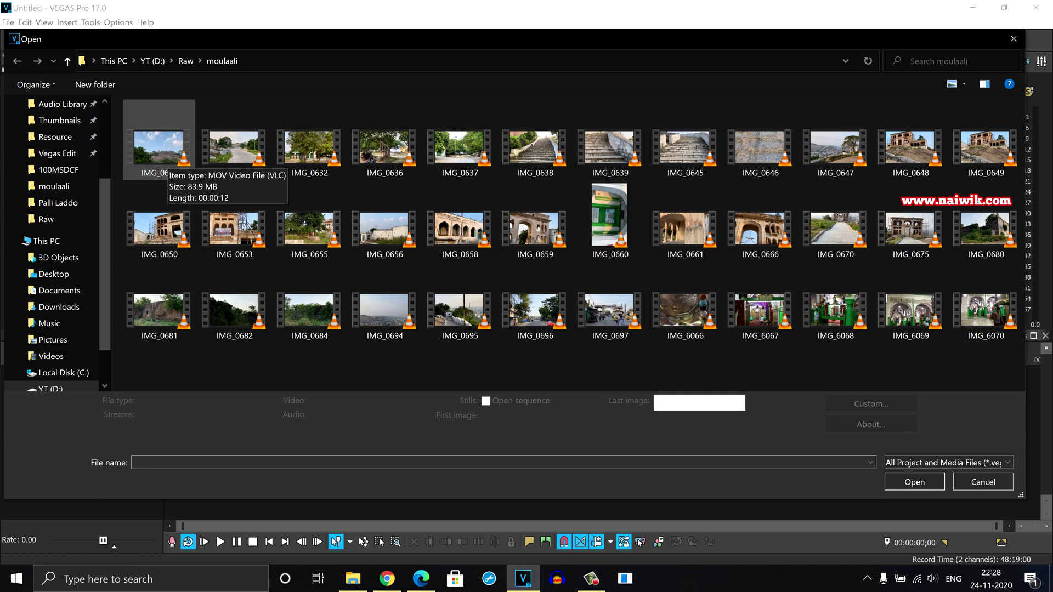
click(158, 148)
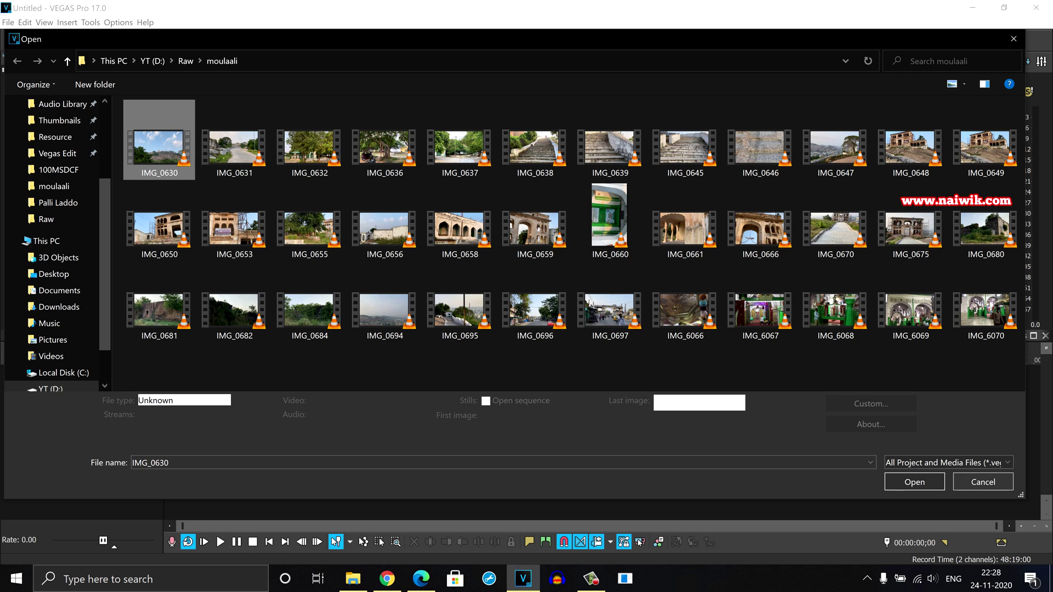
click(913, 482)
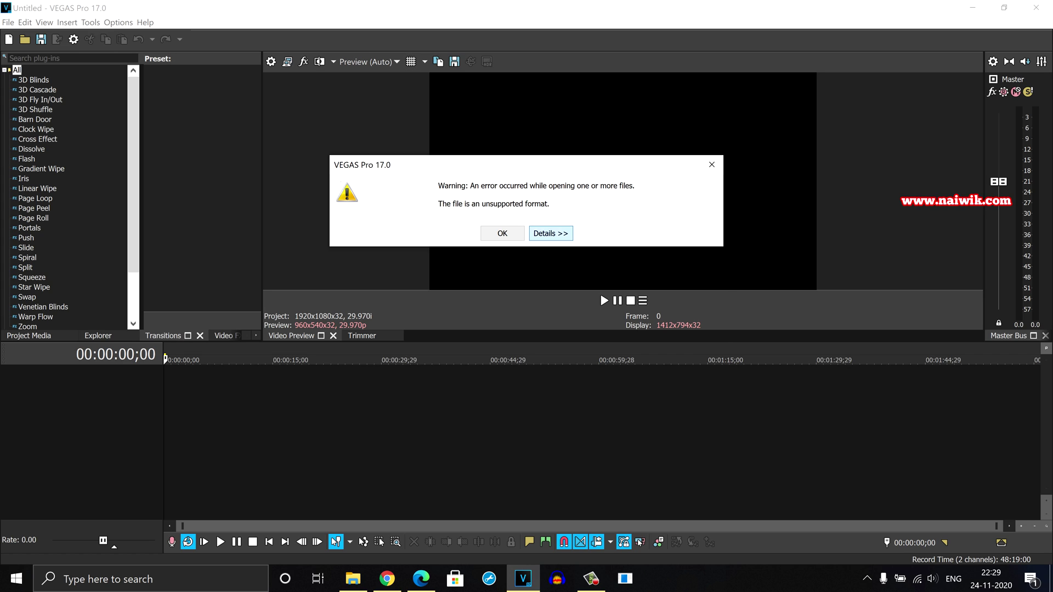
Read the unsupported-format error details for IMG_0630, then dismiss the warning.
click(550, 232)
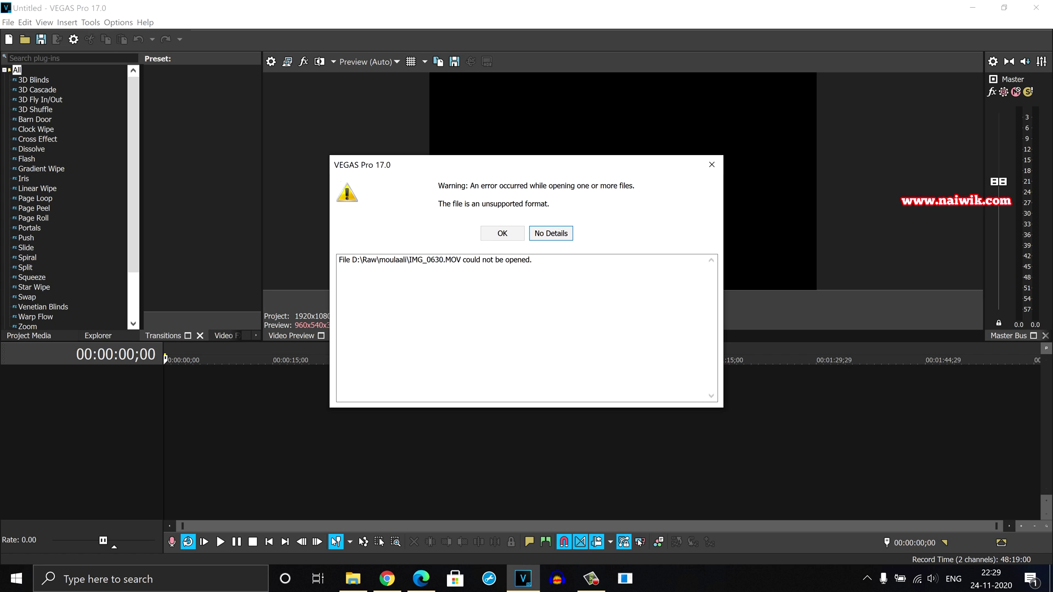
drag(411, 259, 461, 259)
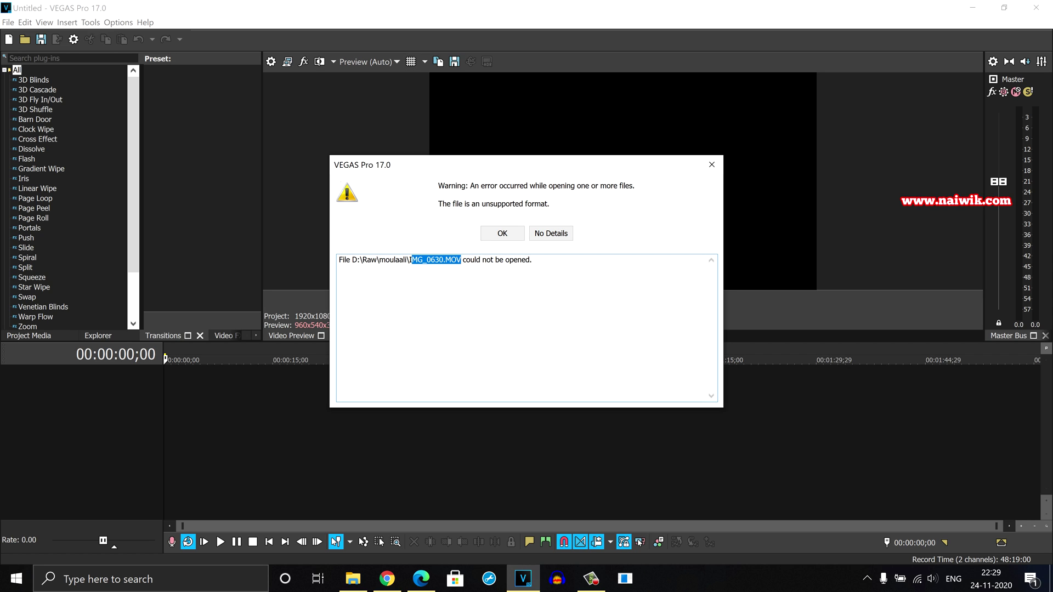
click(712, 165)
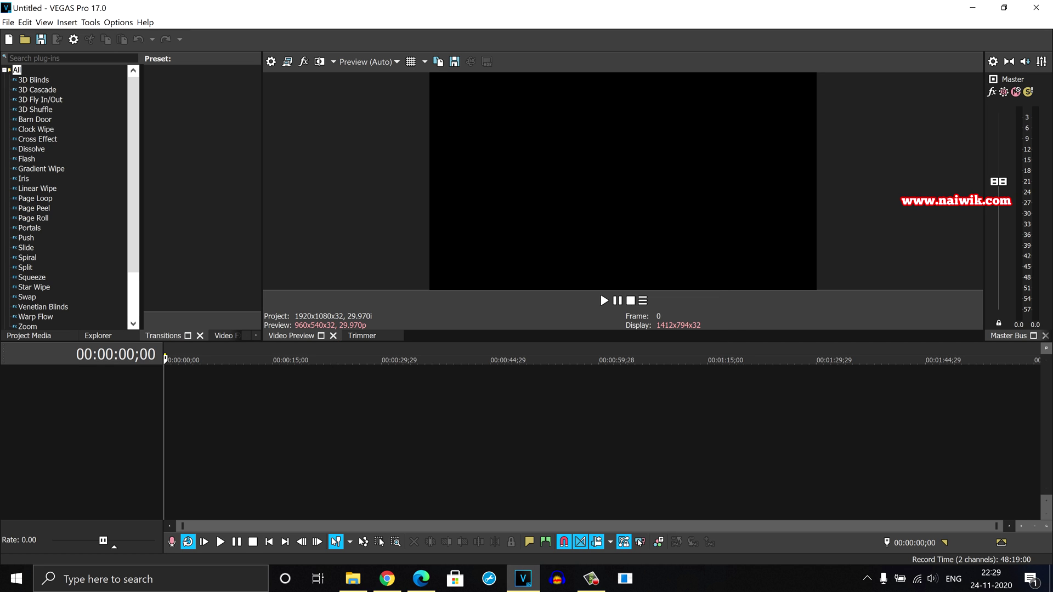
Check 'Enable the QuickTime plugin' under Preferences > Deprecated Features, apply, and confirm.
key(alt+o)
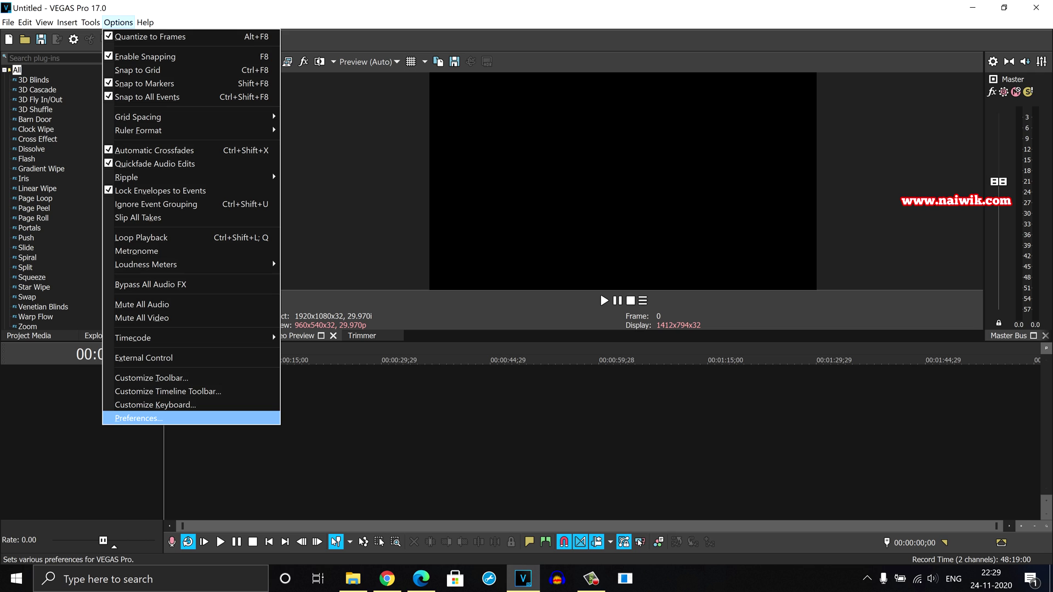
click(141, 418)
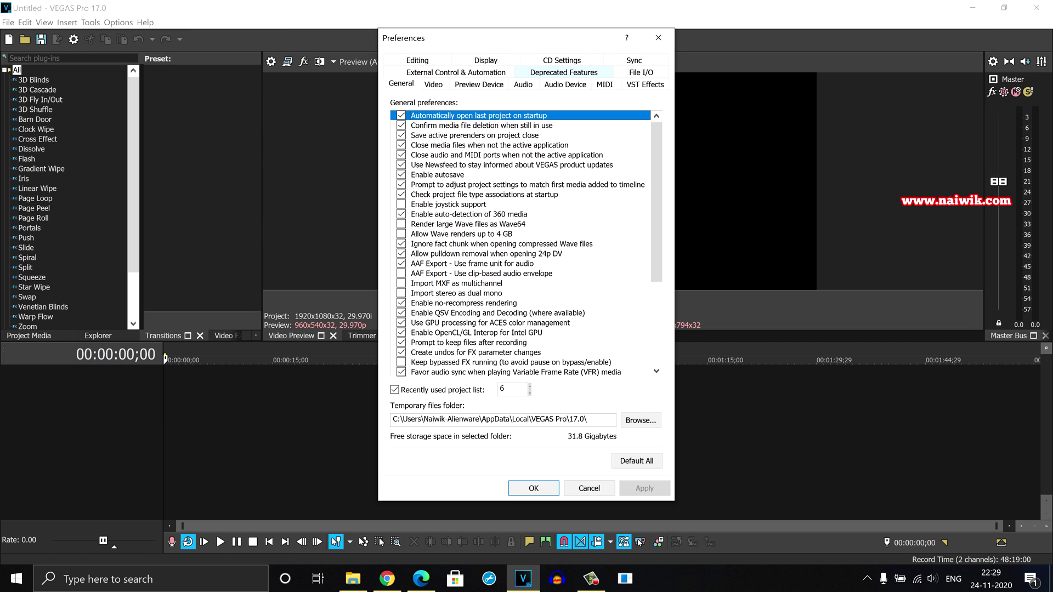
click(563, 73)
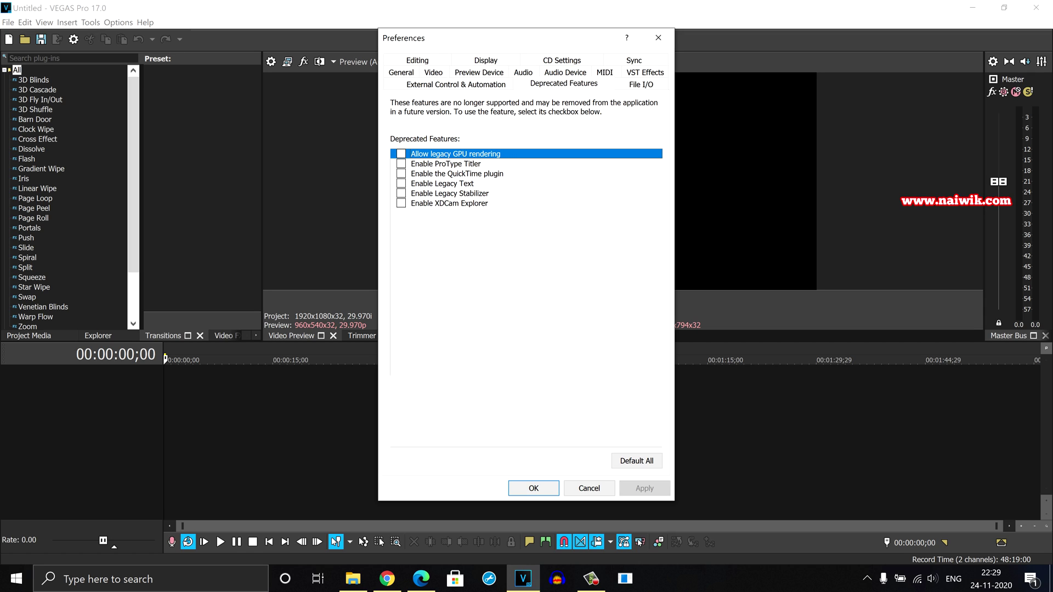
key(Down)
key(Down)
key(space)
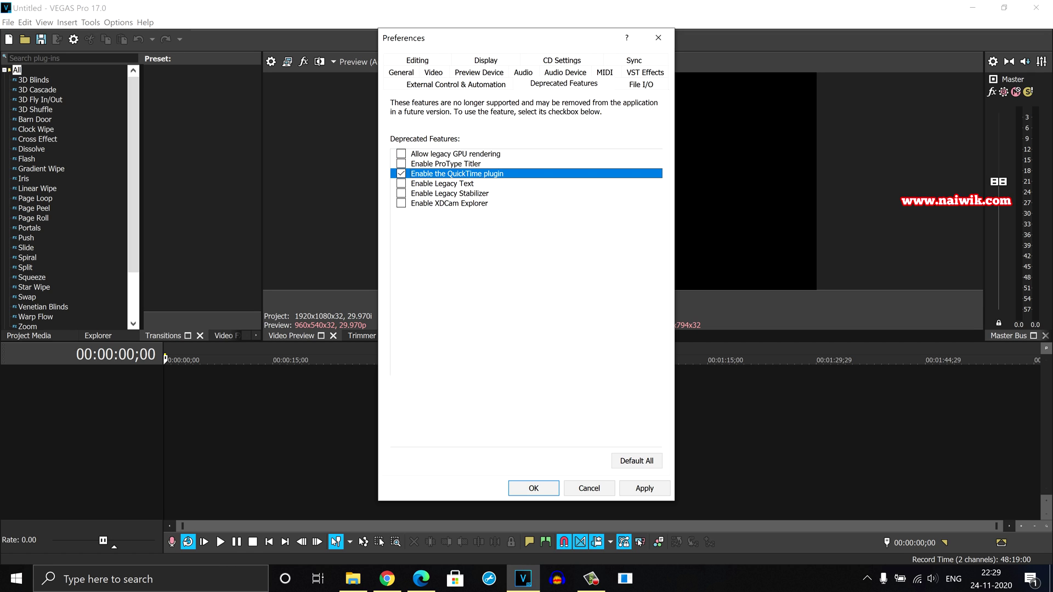
key(Tab)
key(Tab)
key(Tab)
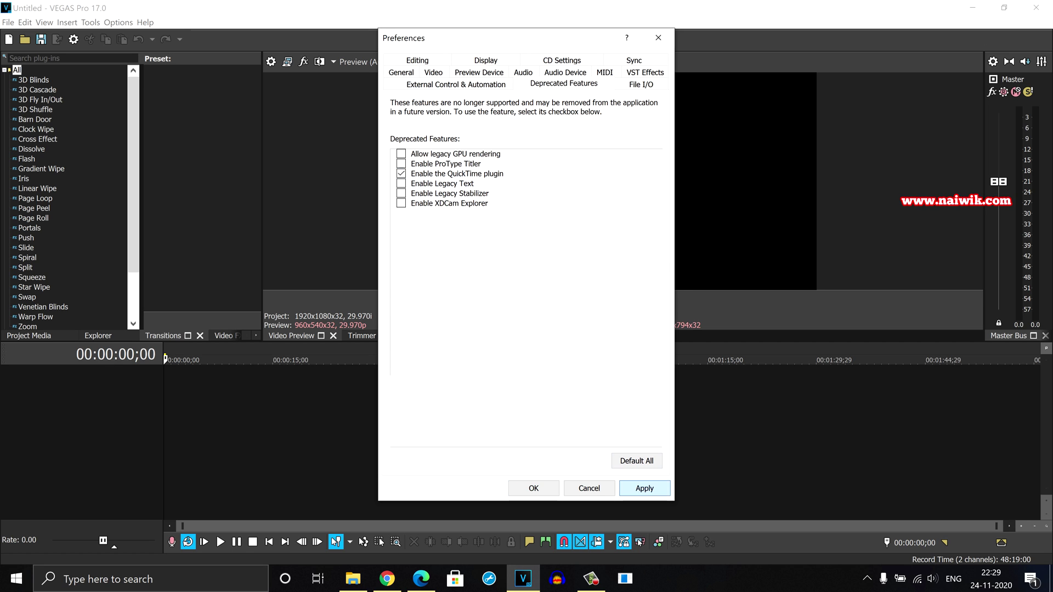
key(Return)
key(Return)
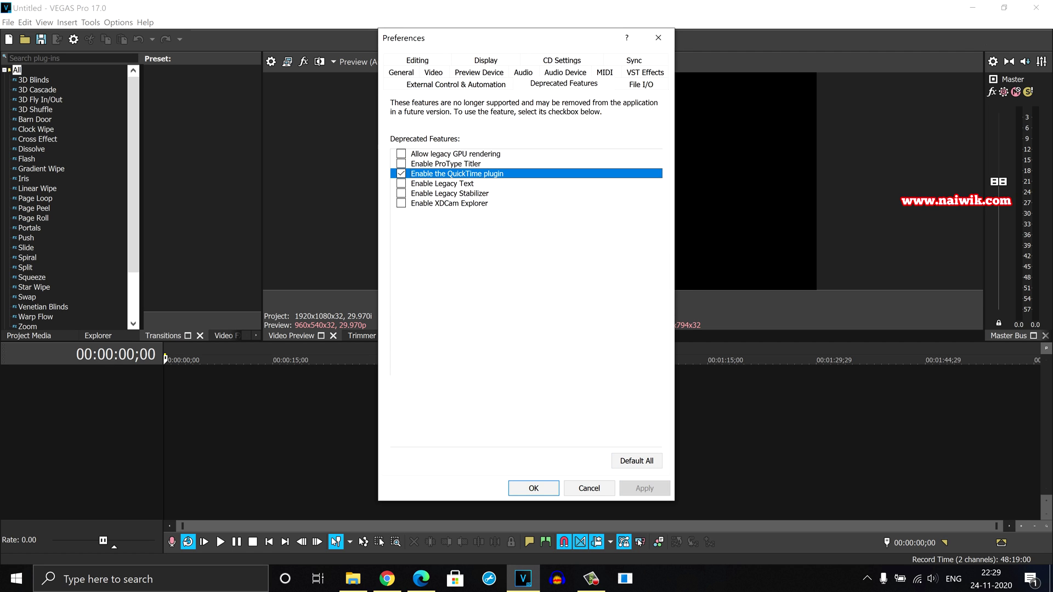
key(Return)
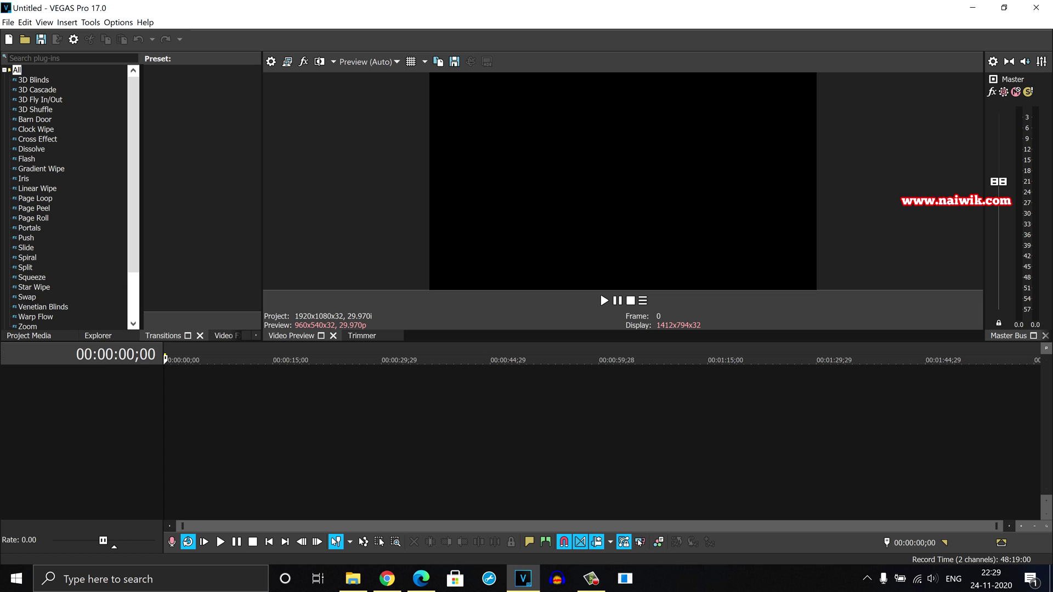
click(522, 578)
Retry opening IMG_0630 from the moulaali folder and dismiss the unsupported-format warning.
key(alt+f)
key(Down)
key(Return)
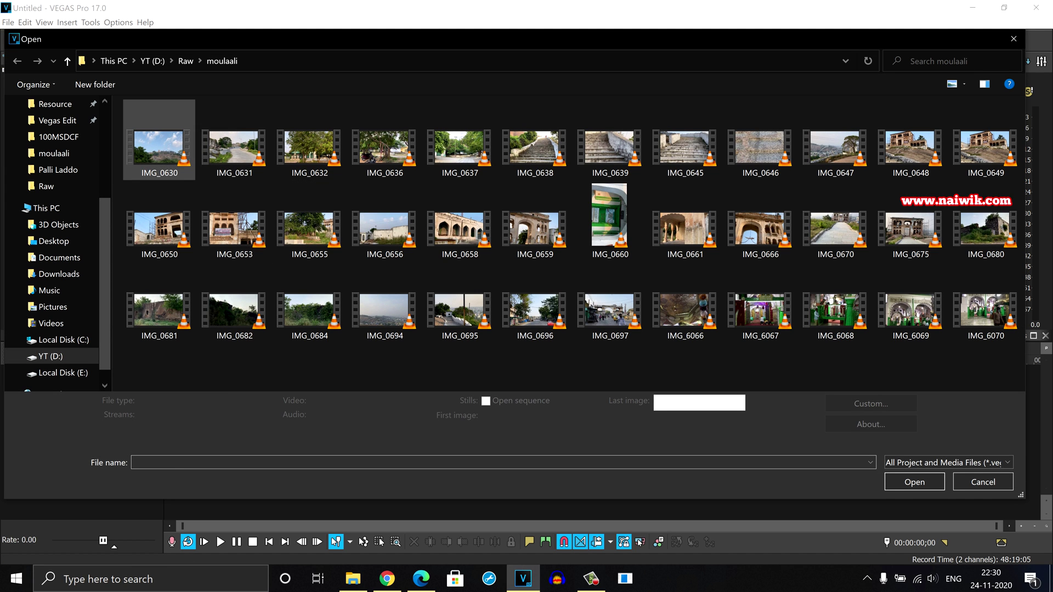
click(159, 148)
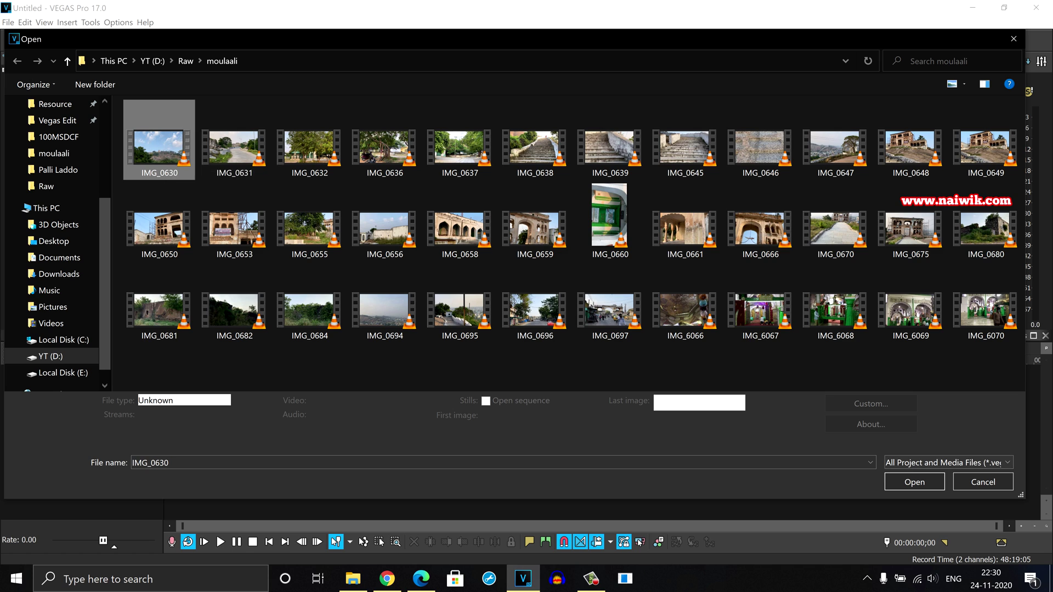
click(914, 482)
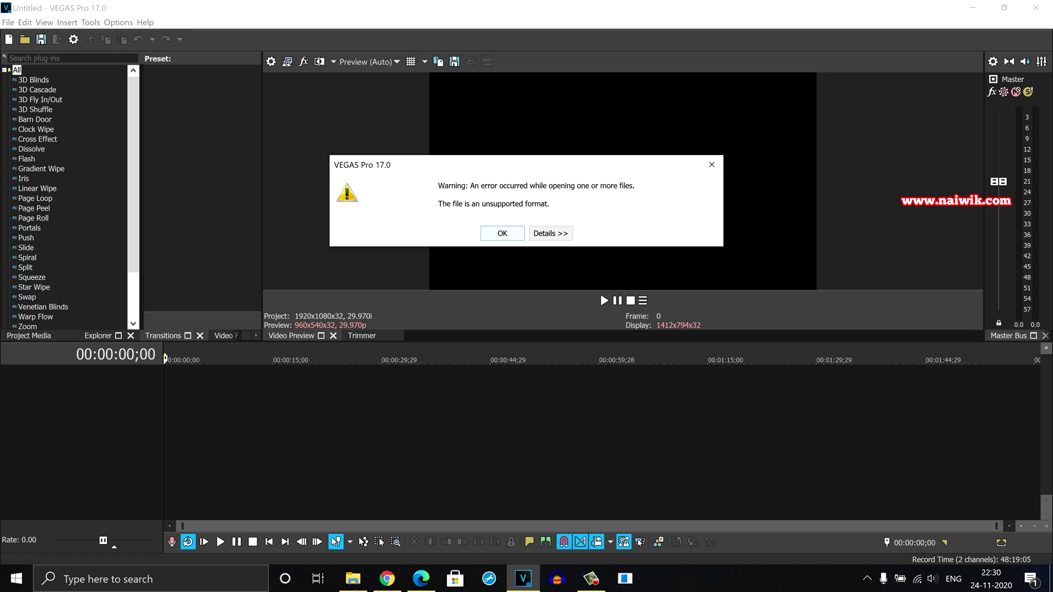
click(502, 233)
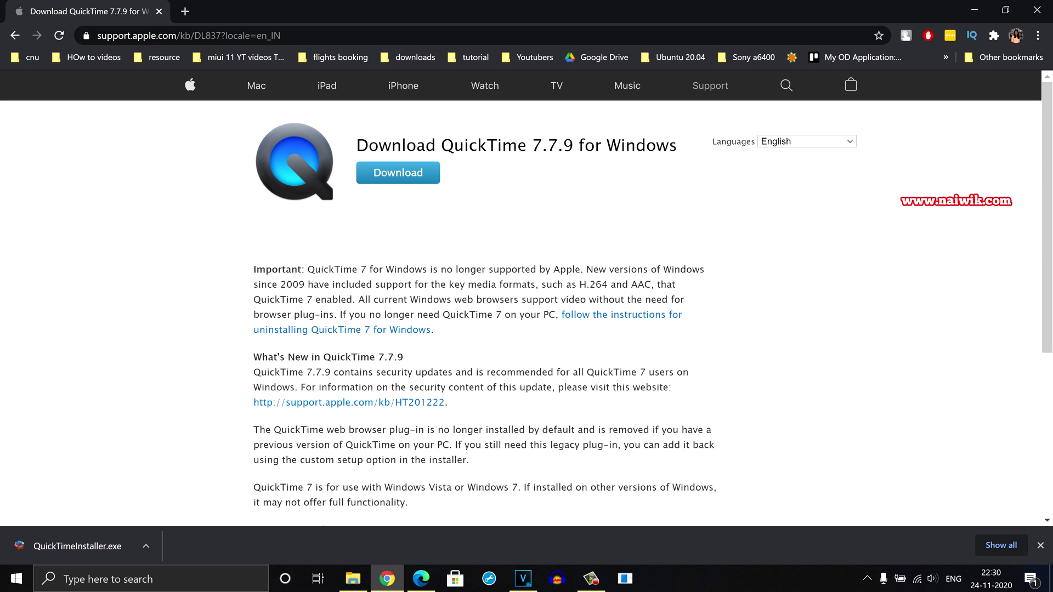
Run QuickTimeInstaller.exe (QuickTime 7.7.9 for Windows) from Chrome's download bar.
drag(442, 146, 677, 145)
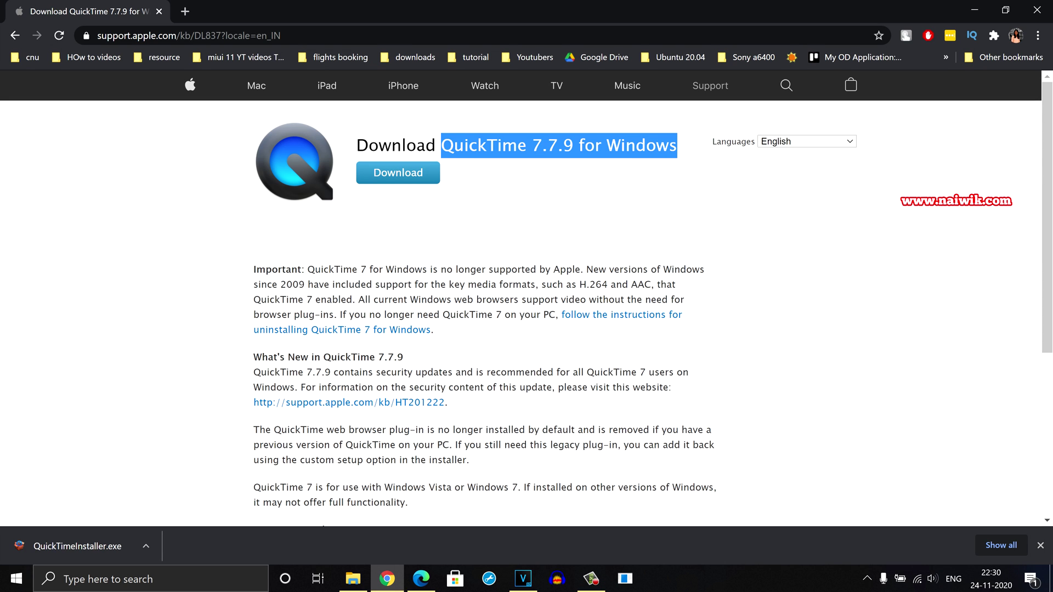
key(ctrl+l)
scroll(527, 296, down, 1)
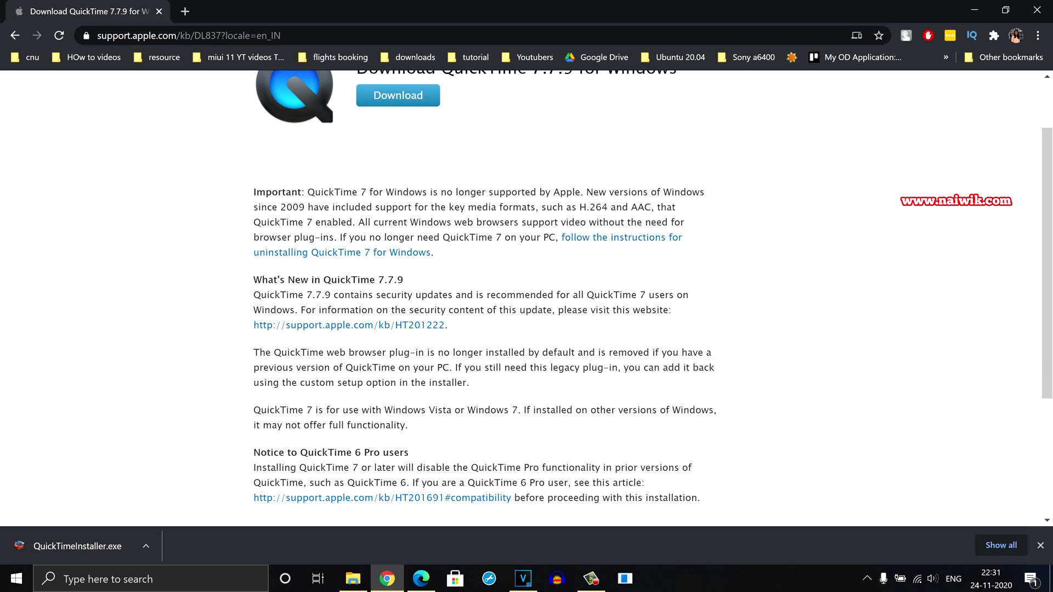
scroll(527, 297, up, 1)
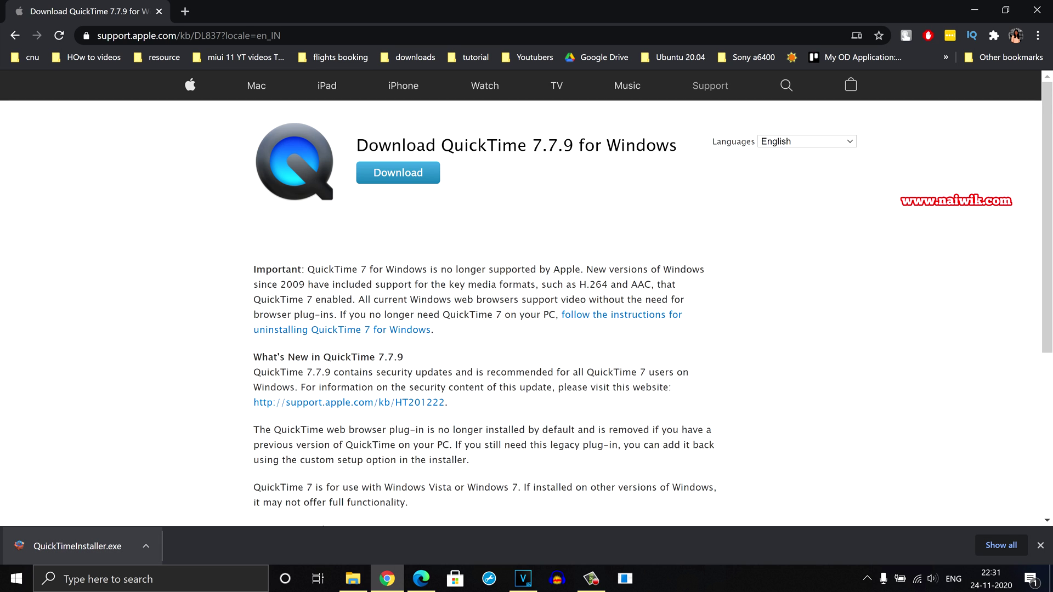
click(78, 546)
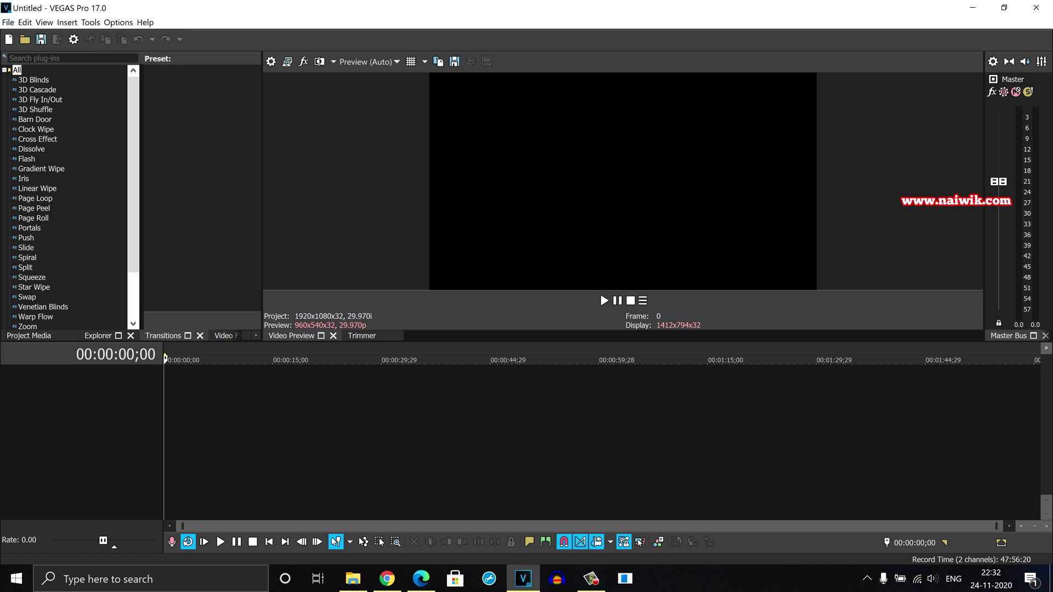
Exit VEGAS Pro with File > Exit, relaunch it, and reopen the File menu.
key(alt+f)
key(Return)
key(alt+f)
key(Down)
Open IMG_0630 onto the timeline, matching project settings to its 3840x2160 video.
key(Return)
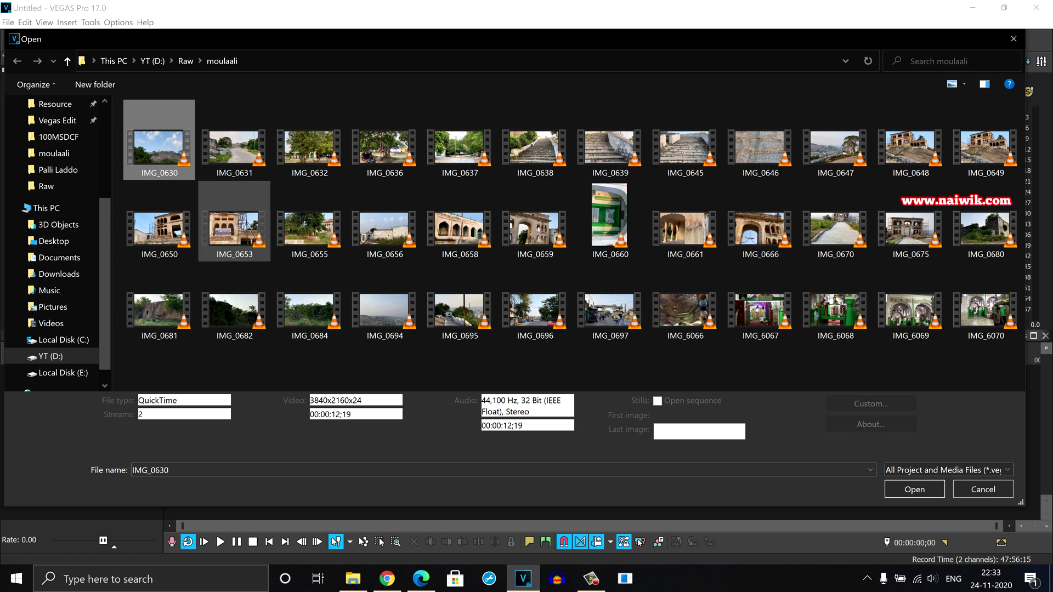
key(Return)
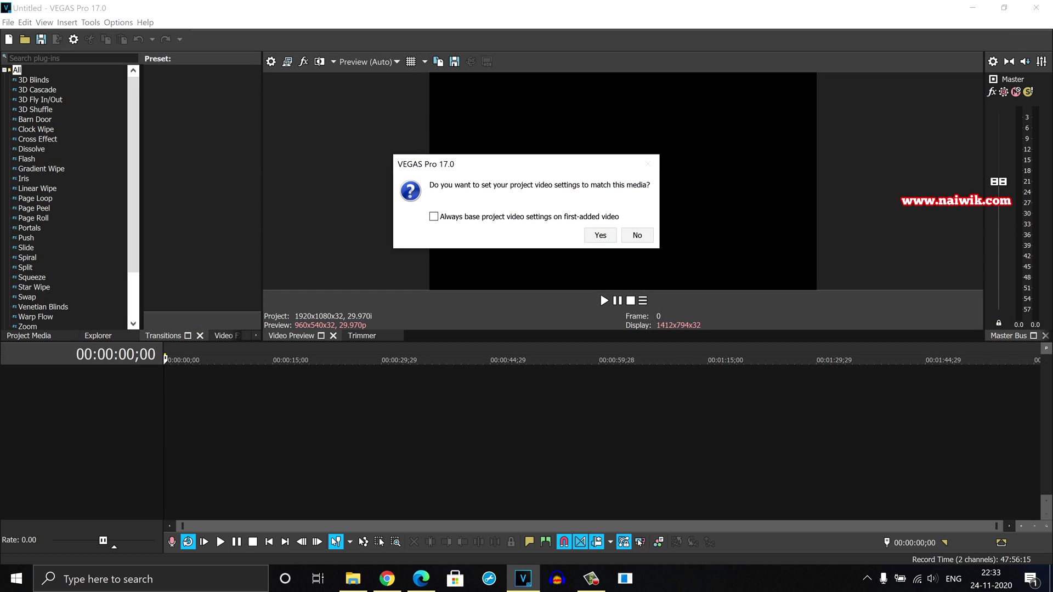
key(Return)
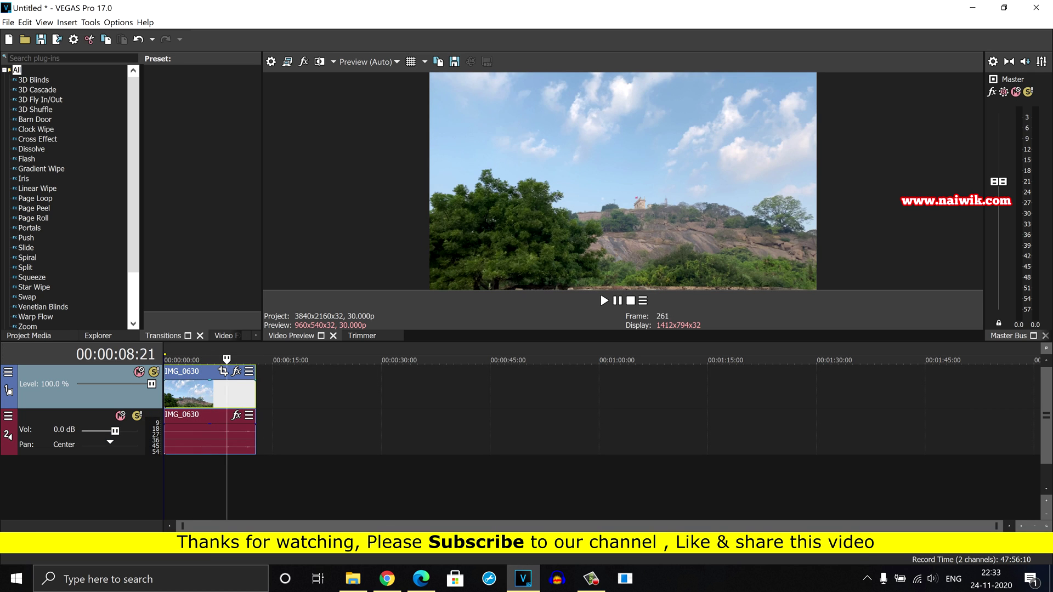
key(space)
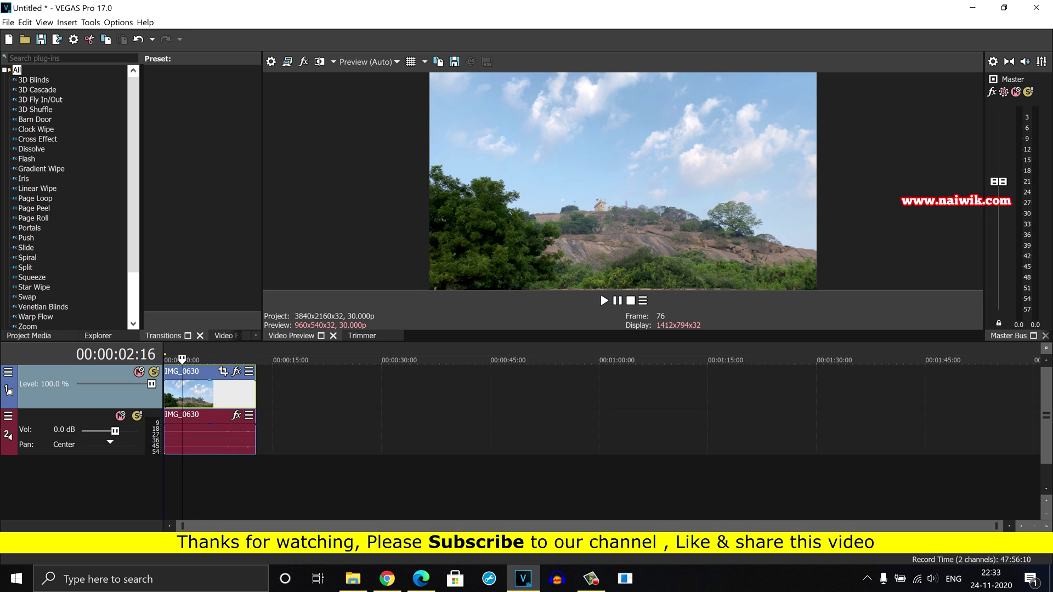
key(space)
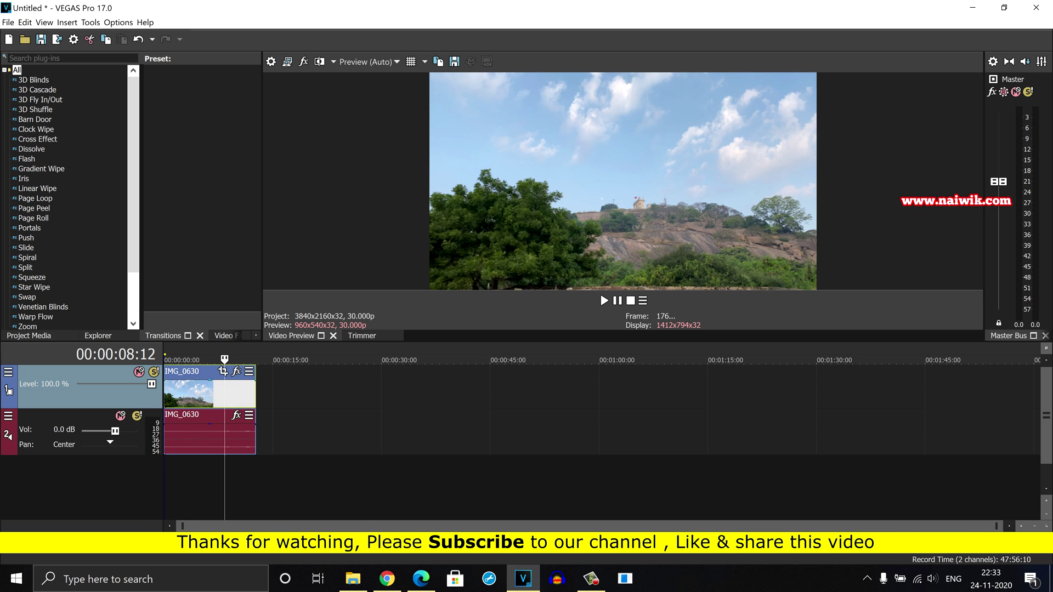
mouse_move(242, 360)
mouse_down()
mouse_move(181, 360)
mouse_move(196, 359)
mouse_up()
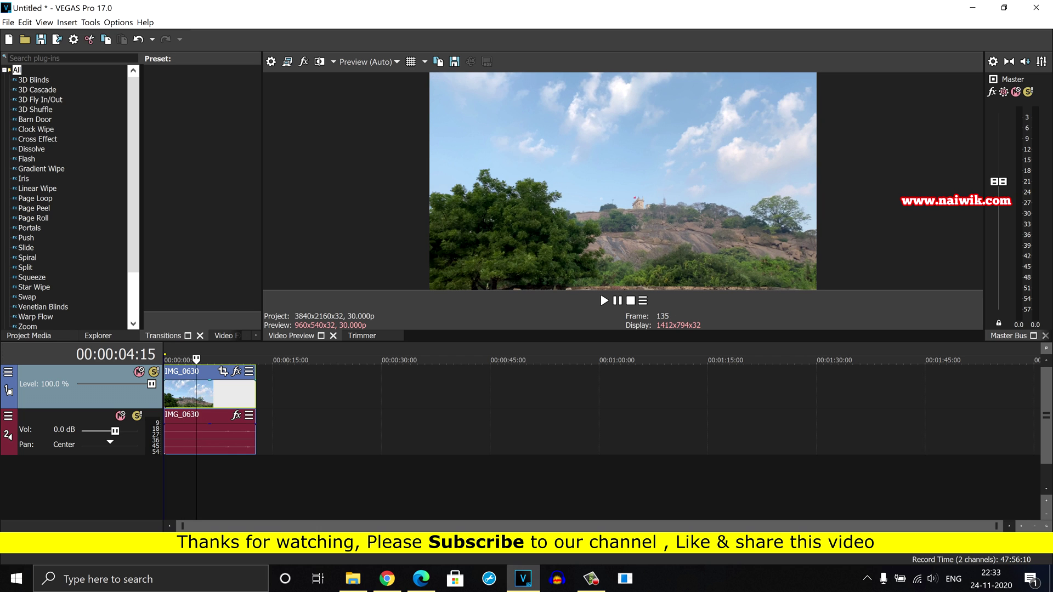